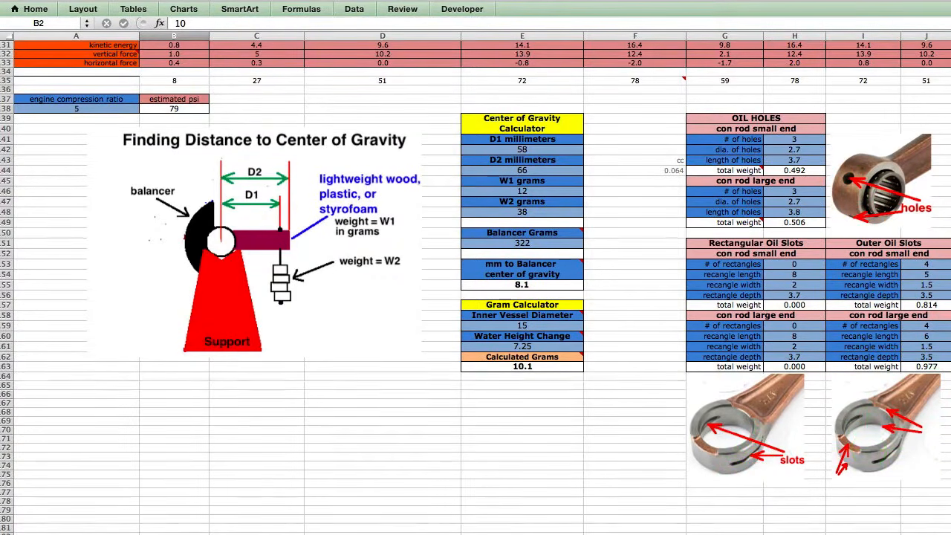
- Switch to the Single Cylinder Crank Balance Calculator web page and open the usage instructions linked below the drill bit sources
scroll(475, 283, up, 10)
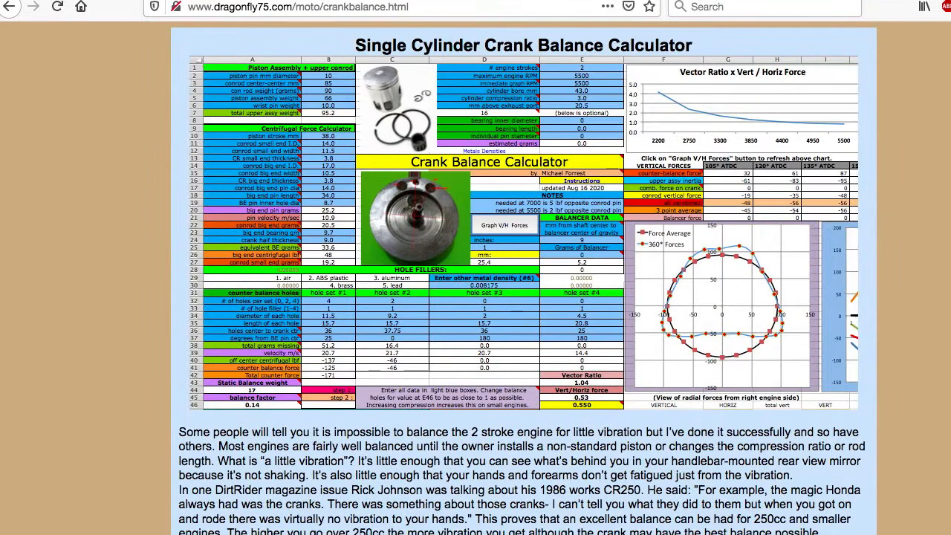
scroll(524, 277, down, 10)
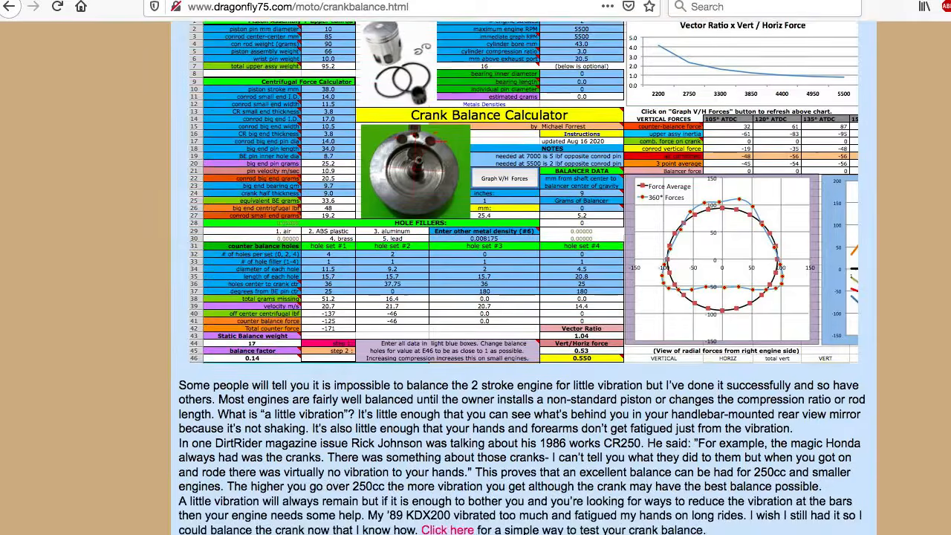
scroll(524, 278, down, 20)
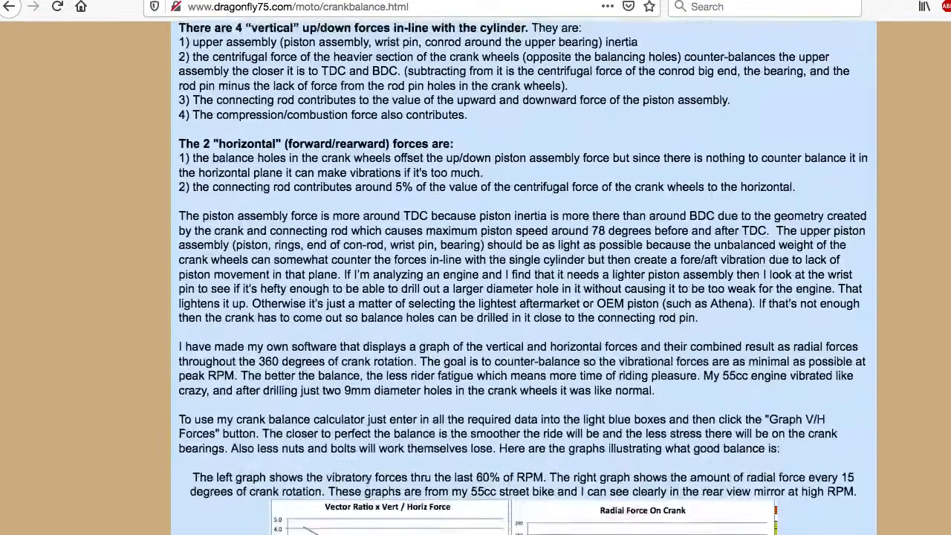
scroll(524, 277, down, 10)
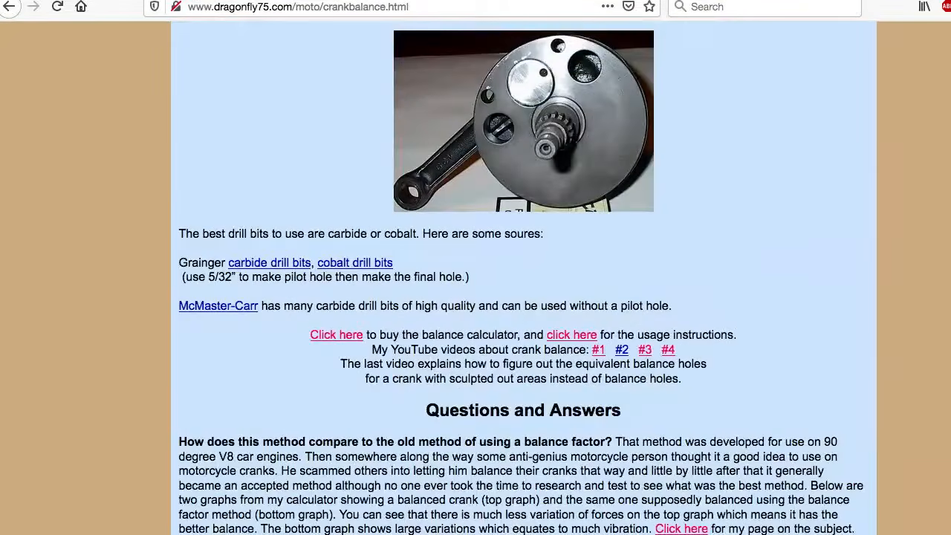
scroll(599, 264, up, 2)
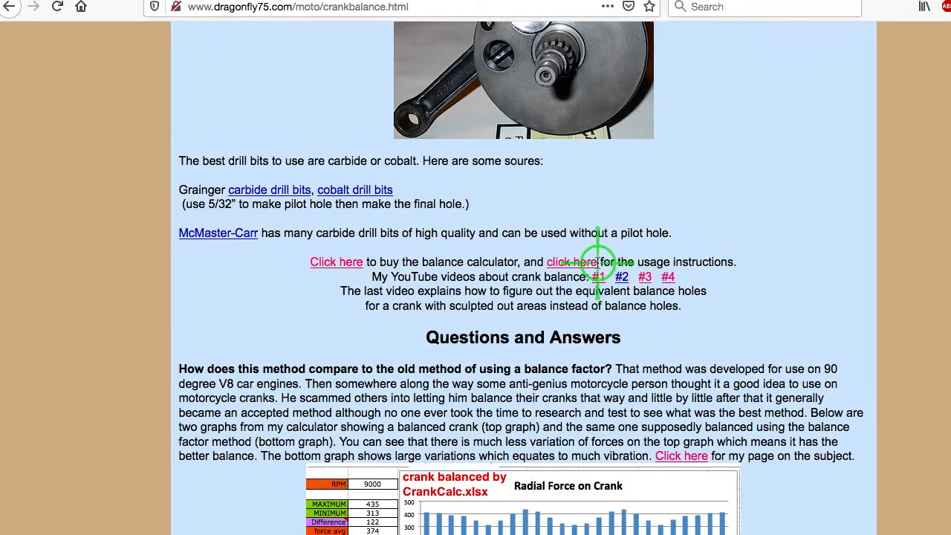
click(577, 265)
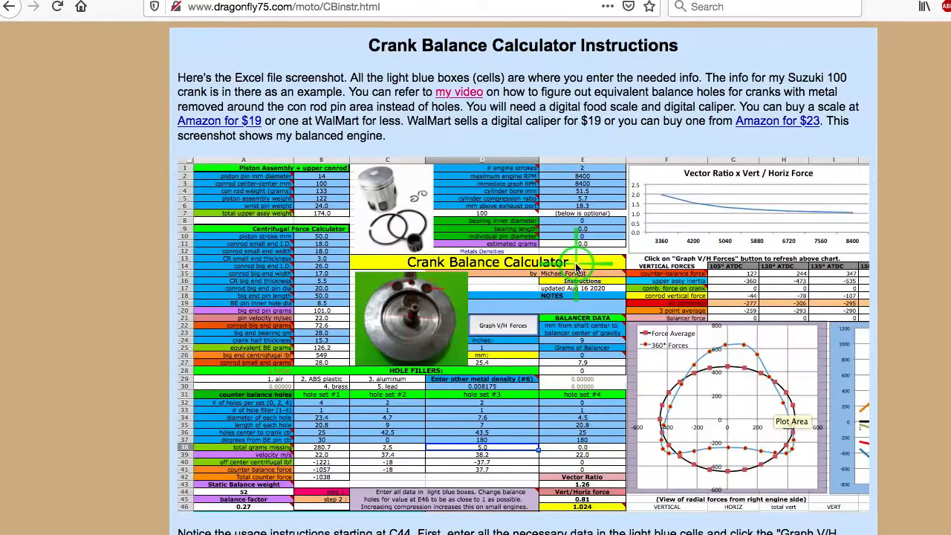
- Review the instructions page, including the table describing what each data entry cell of the spreadsheet requires
scroll(523, 276, down, 20)
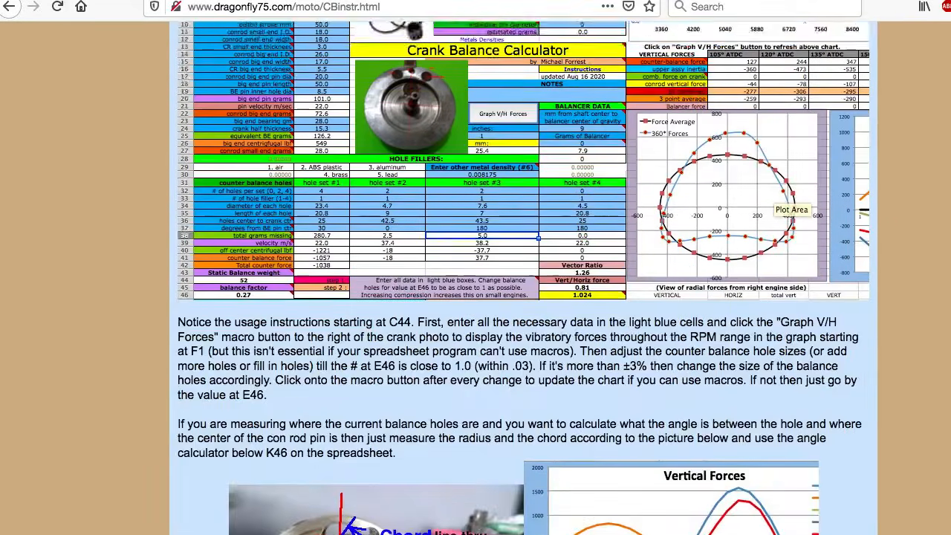
scroll(523, 276, up, 10)
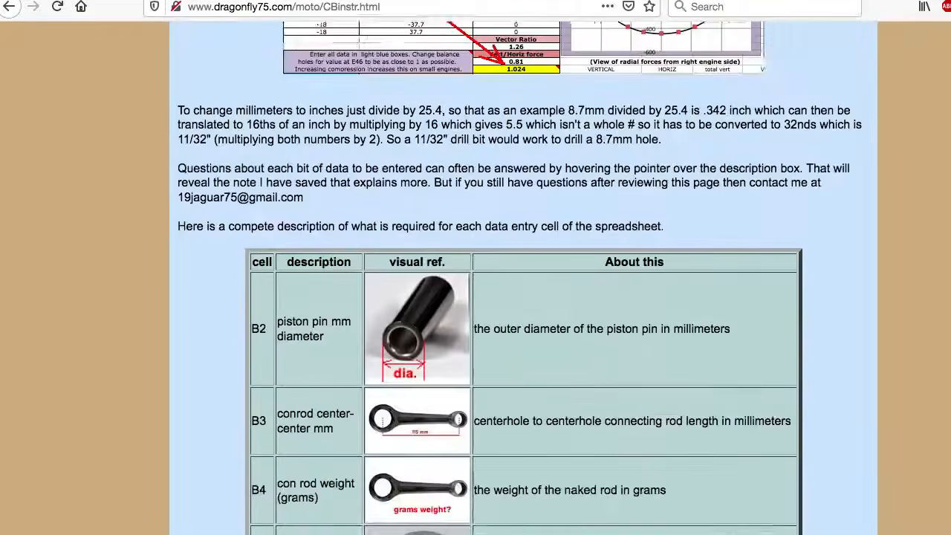
scroll(523, 277, down, 2)
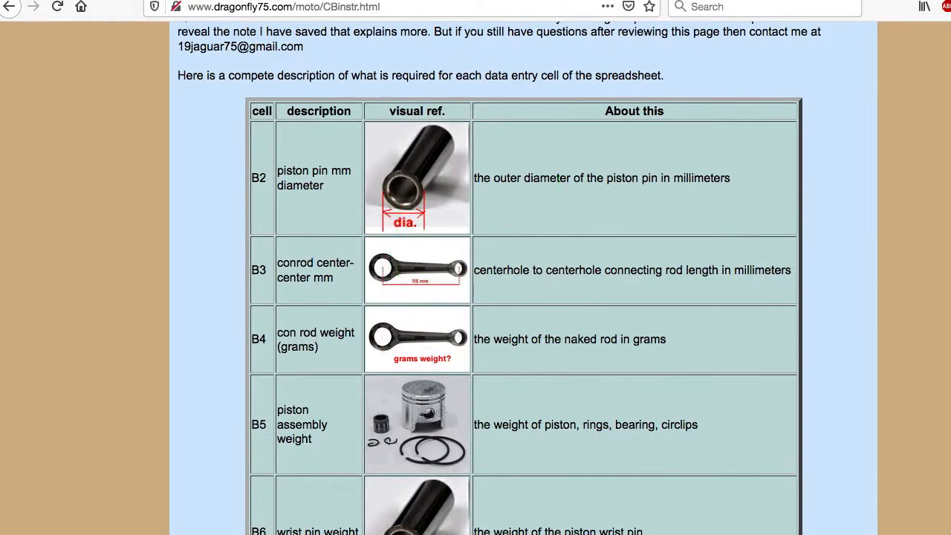
scroll(476, 297, down, 15)
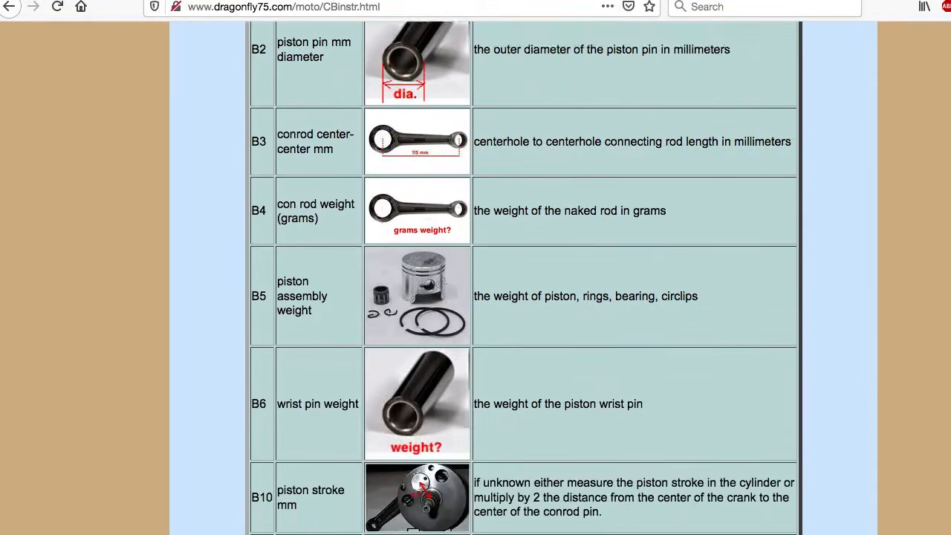
scroll(520, 297, down, 5)
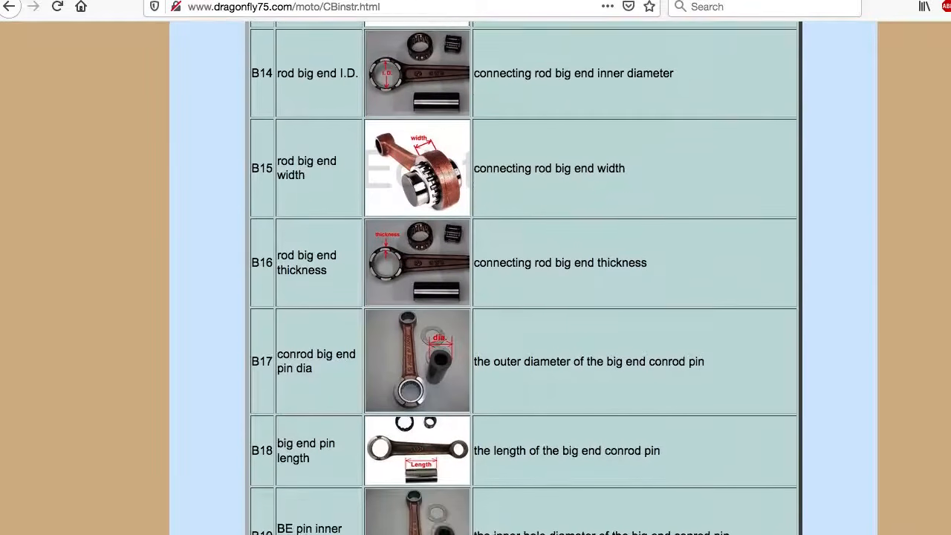
scroll(520, 297, down, 15)
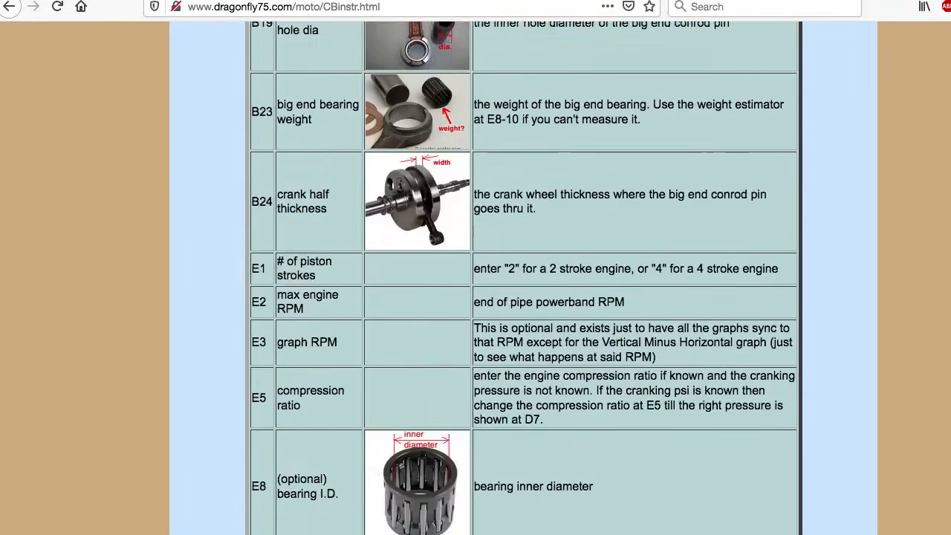
scroll(521, 298, down, 3)
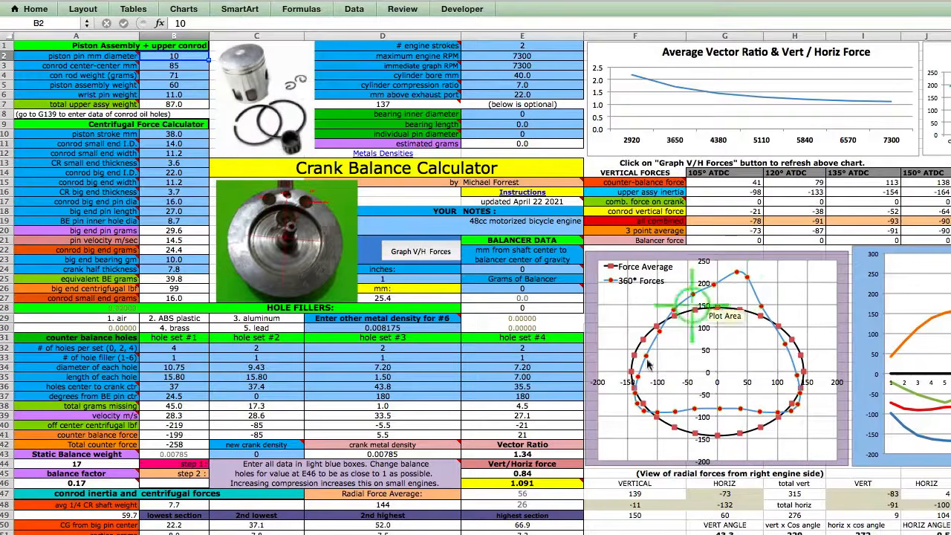
- Set the number of holes in hole set #4 to 0 and refresh the vertical/horizontal forces graph
mouse_move(550, 487)
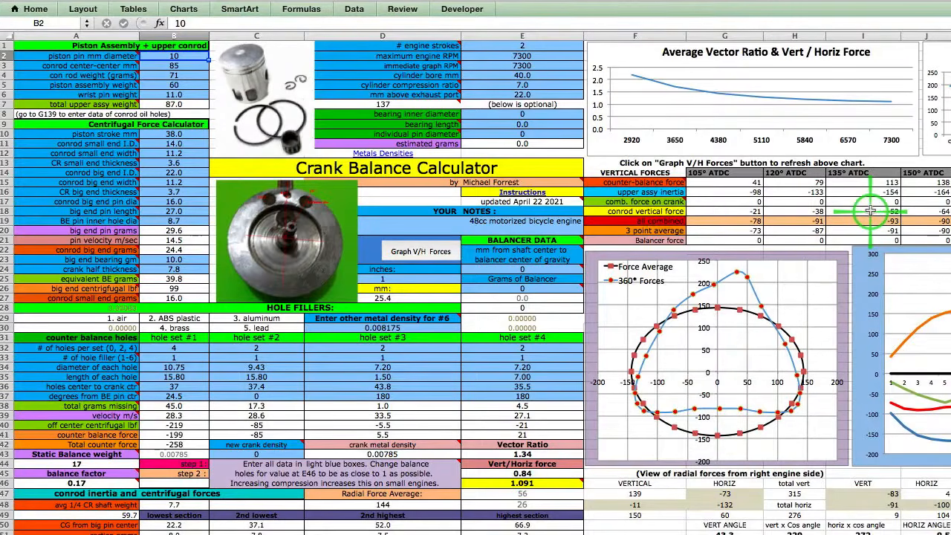
click(547, 347)
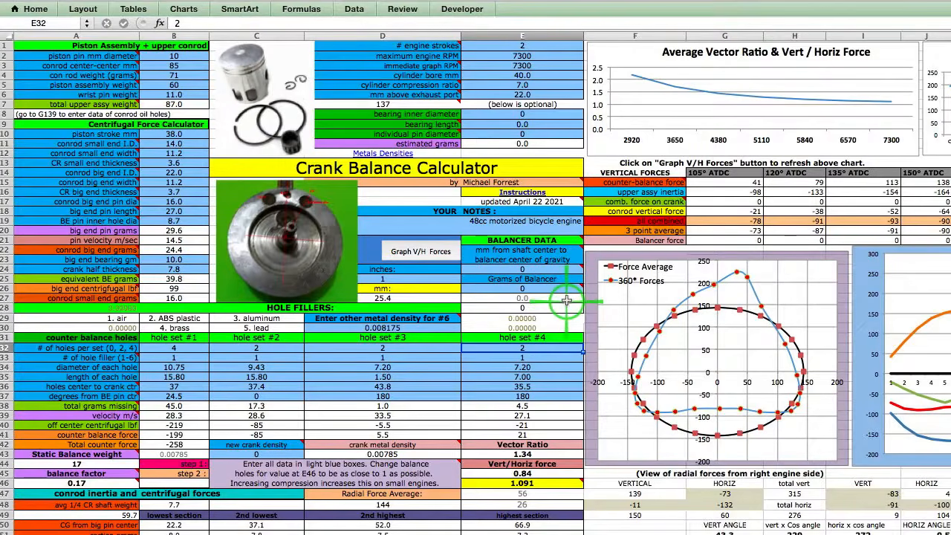
key(BackSpace)
text(0)
key(Return)
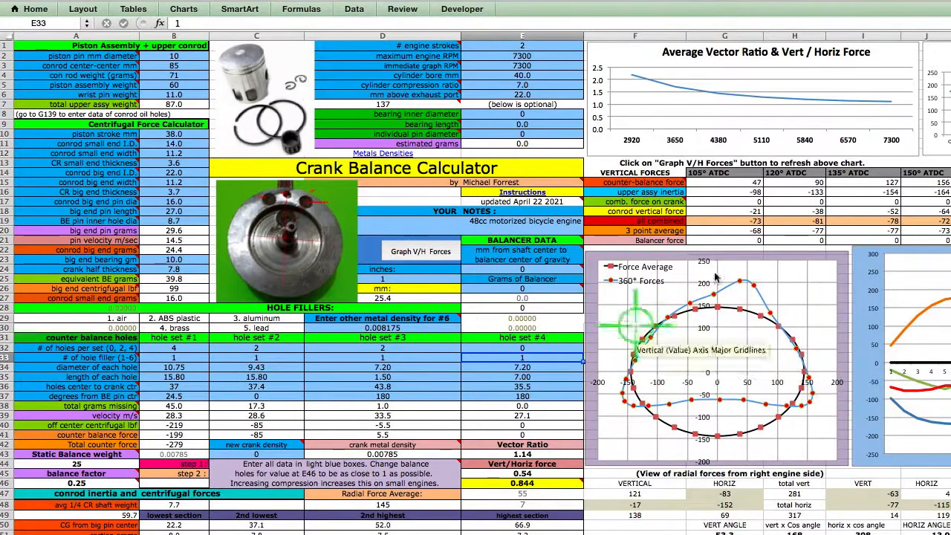
click(437, 253)
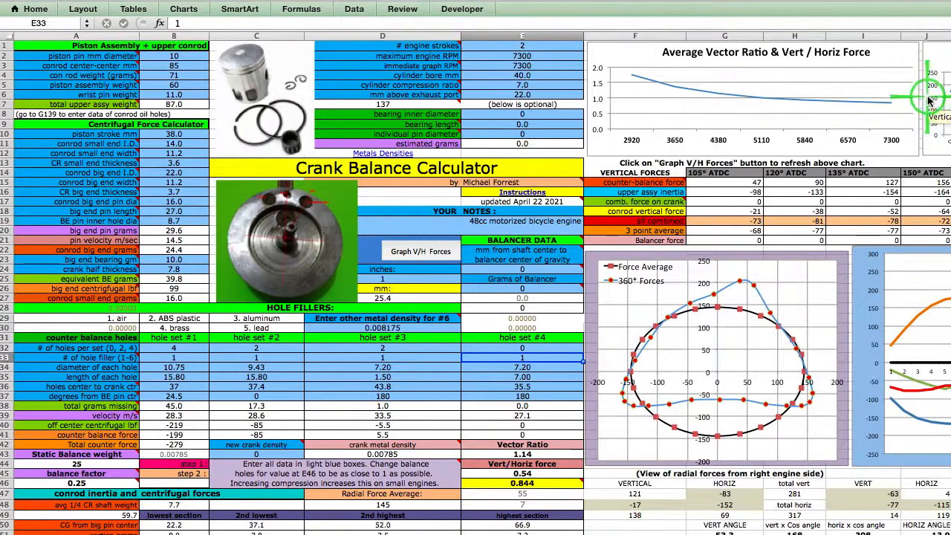
- Set the number of holes in hole set #4 to 2
click(550, 348)
text(2)
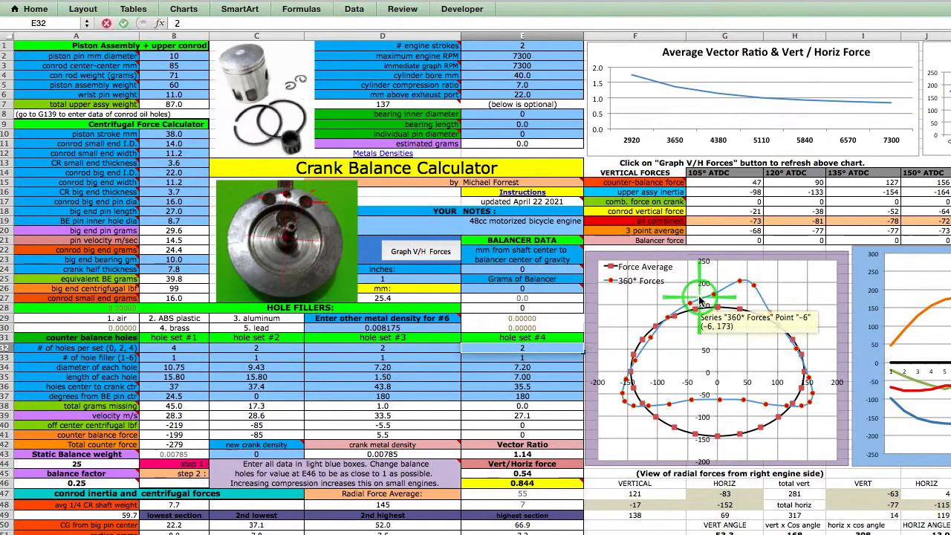
key(Return)
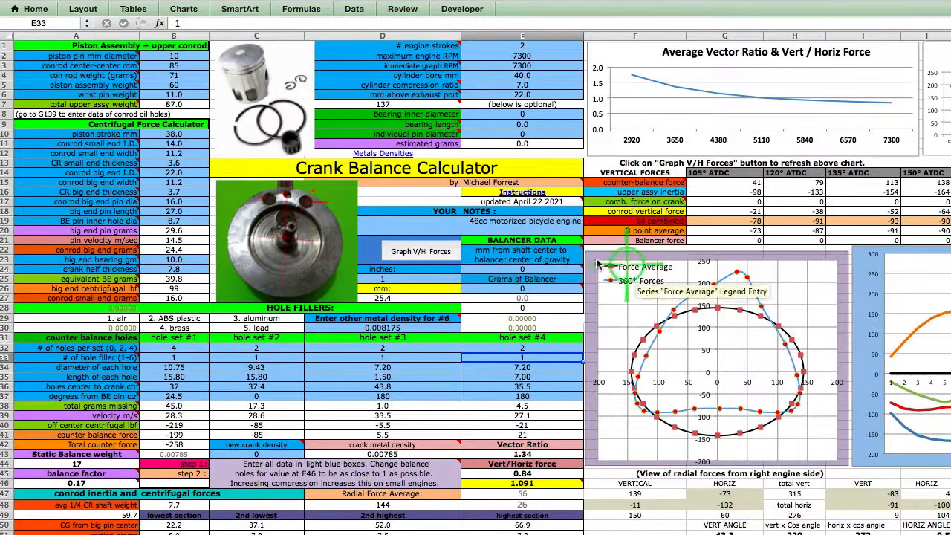
- Examine the balance result, the conrod force tables, and the center of gravity, gram and oil hole calculators further down the sheet
mouse_move(521, 268)
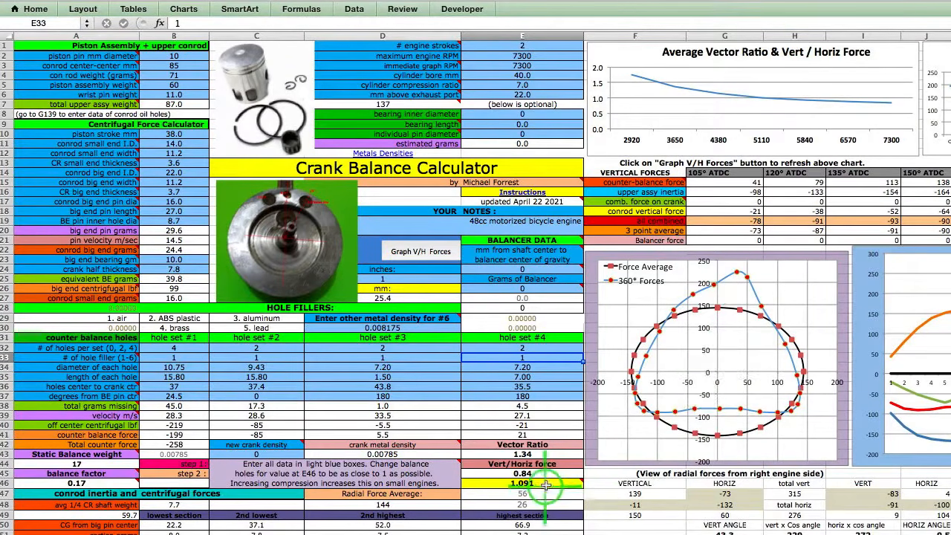
mouse_move(552, 485)
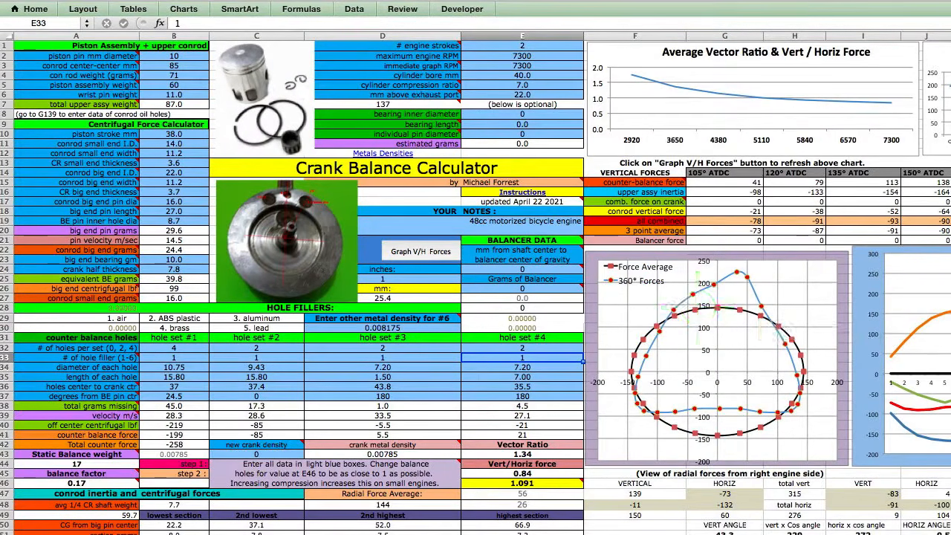
scroll(476, 285, down, 20)
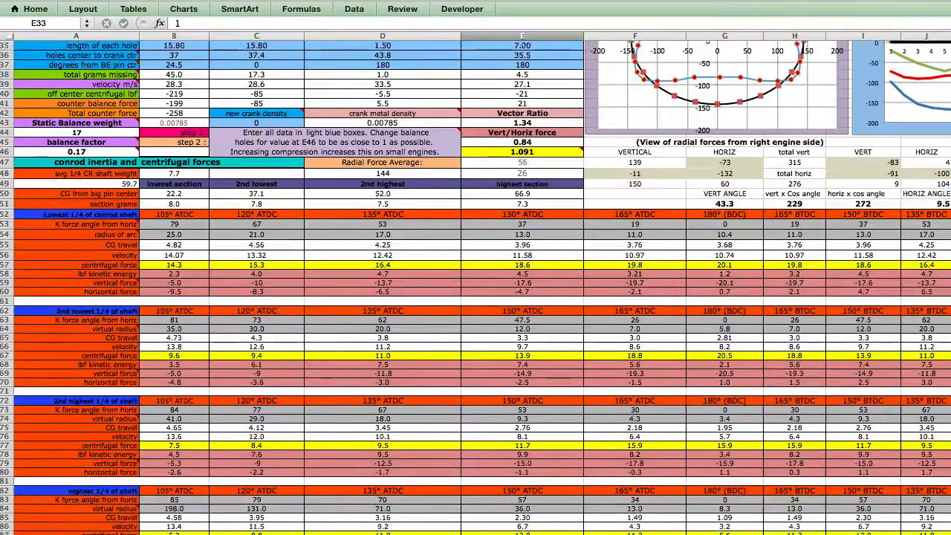
scroll(476, 285, down, 15)
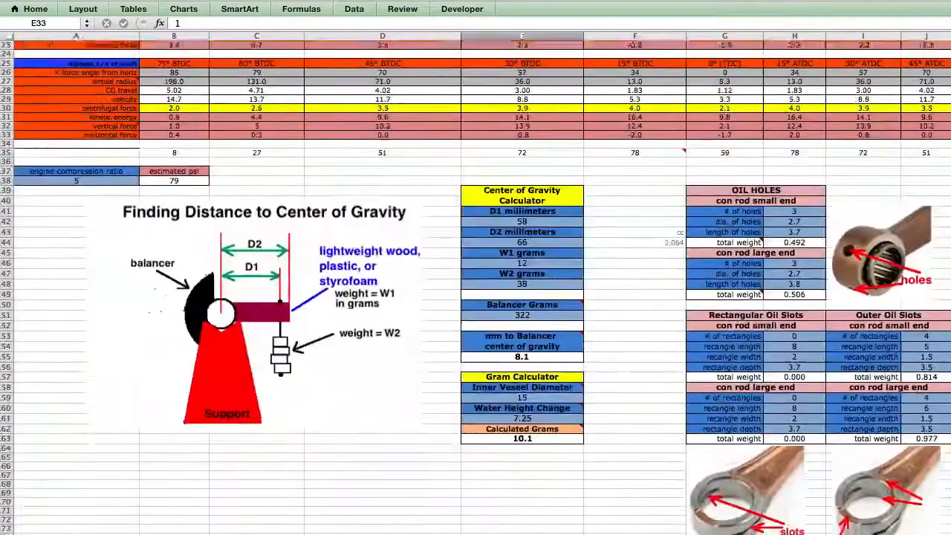
scroll(476, 285, down, 1)
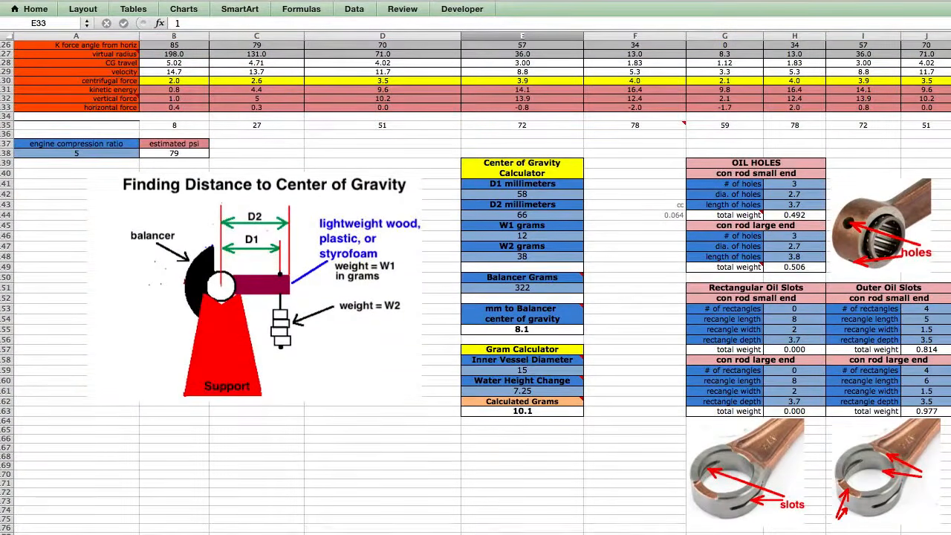
- Examine the radial, vertical and horizontal force charts and variance tables across the sheet, then return to the main calculator area
scroll(476, 286, up, 20)
scroll(475, 285, right, 10)
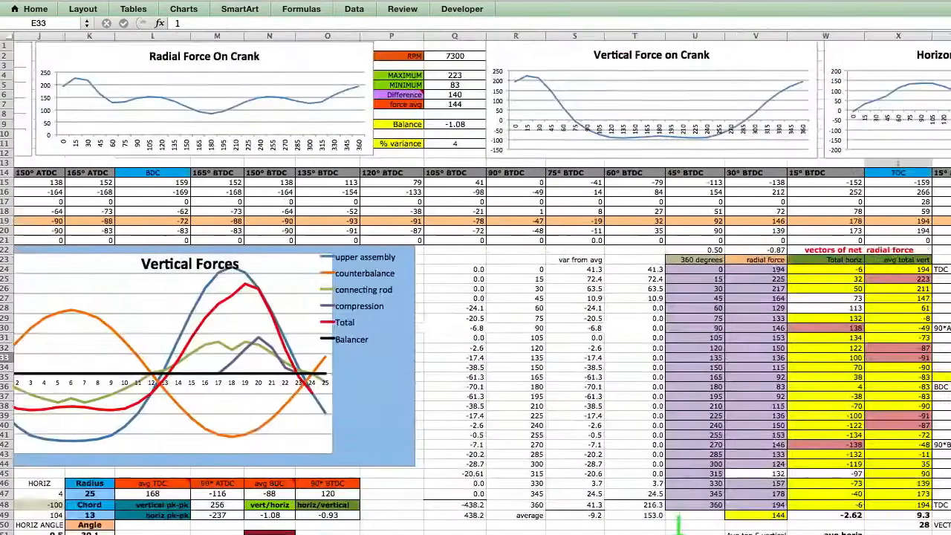
scroll(725, 525, right, 10)
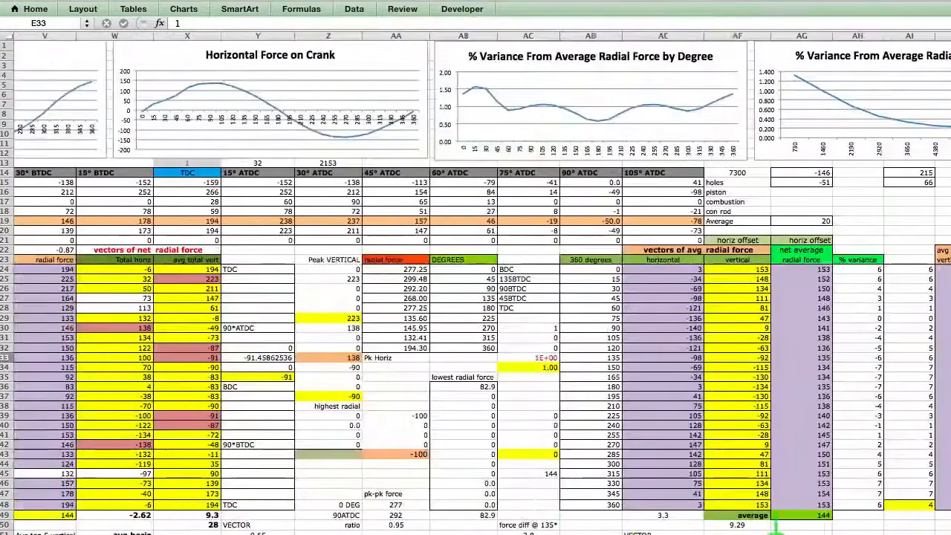
scroll(475, 285, left, 15)
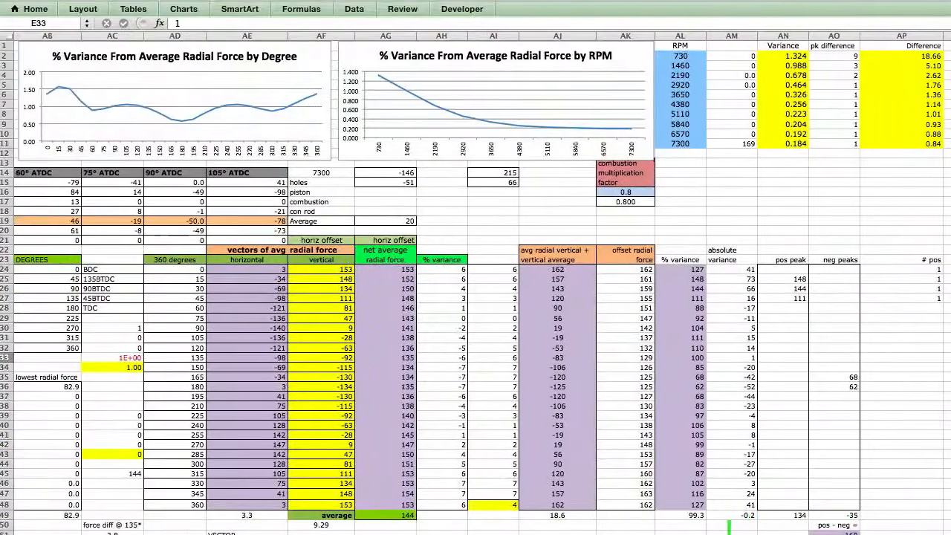
scroll(651, 529, left, 5)
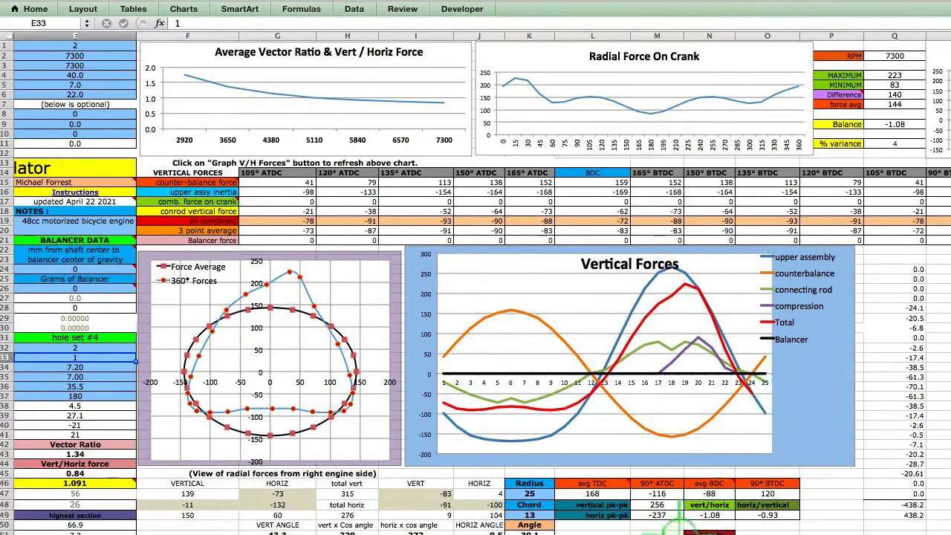
scroll(476, 282, left, 6)
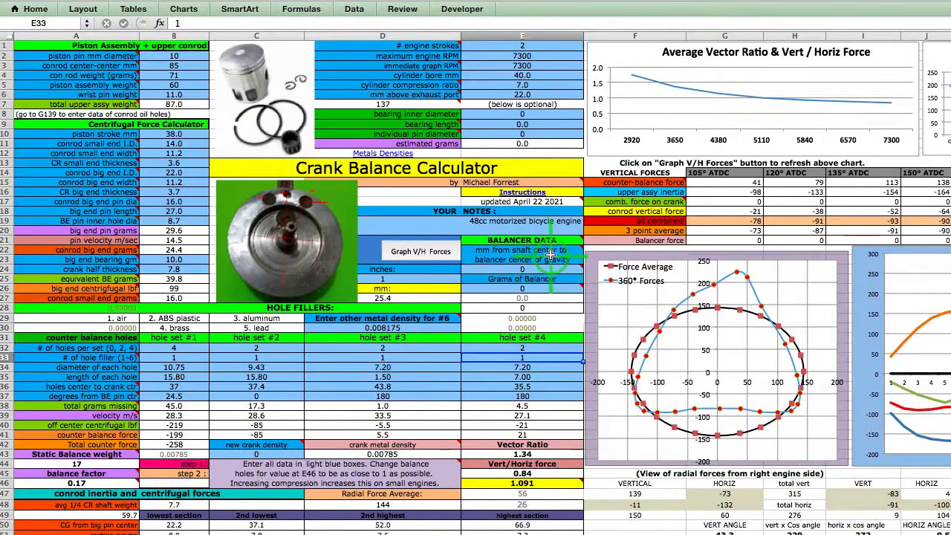
click(501, 0)
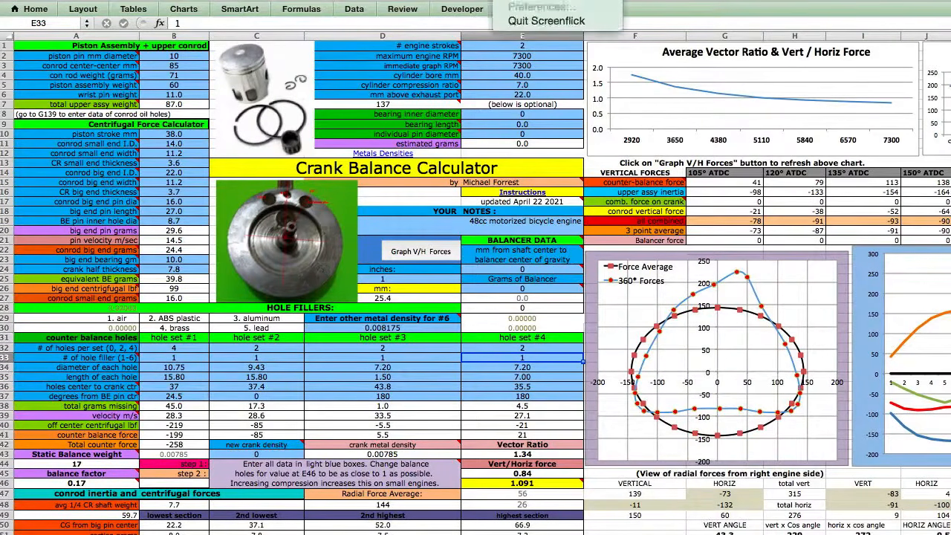